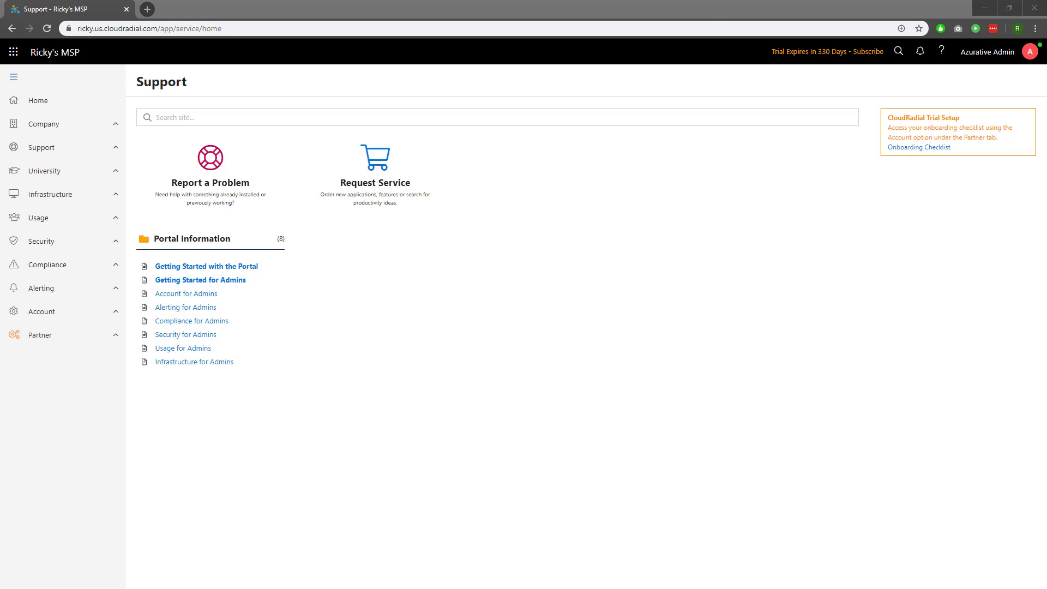
- Start a new company message and set its category to "Security Updates"
click(96, 126)
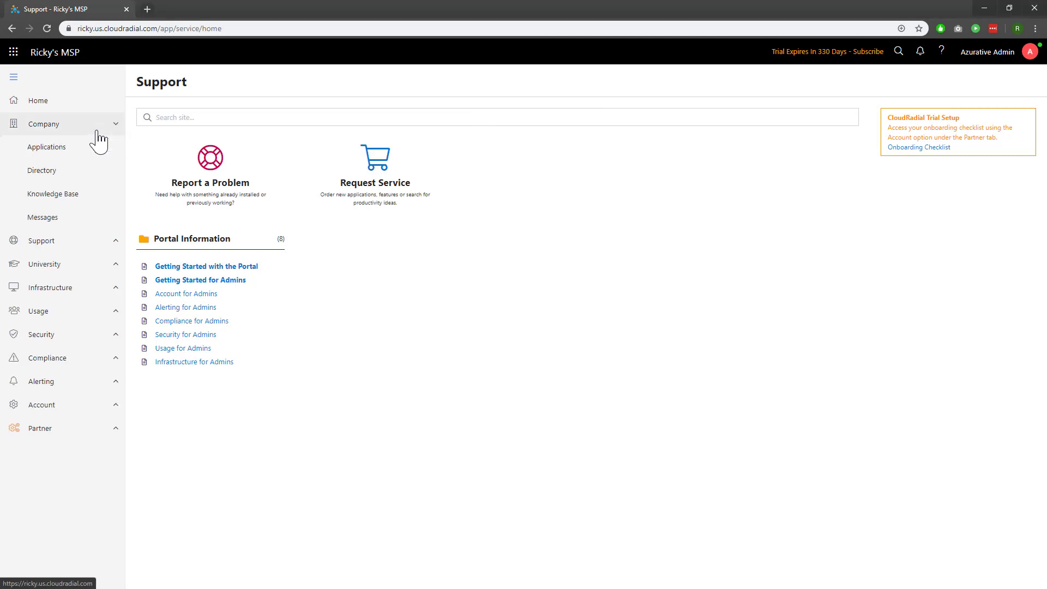
click(82, 225)
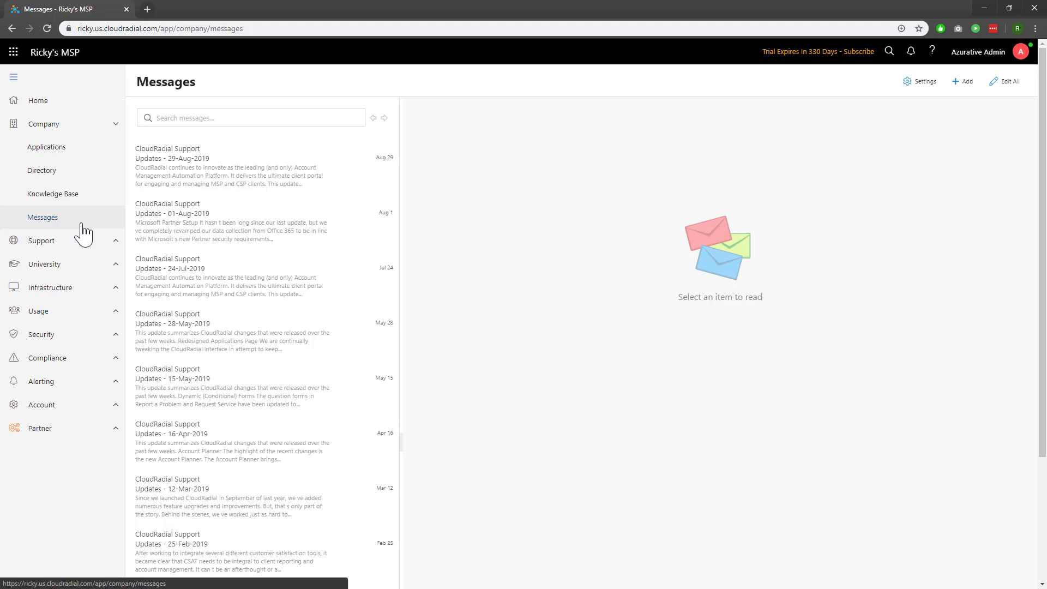
click(960, 86)
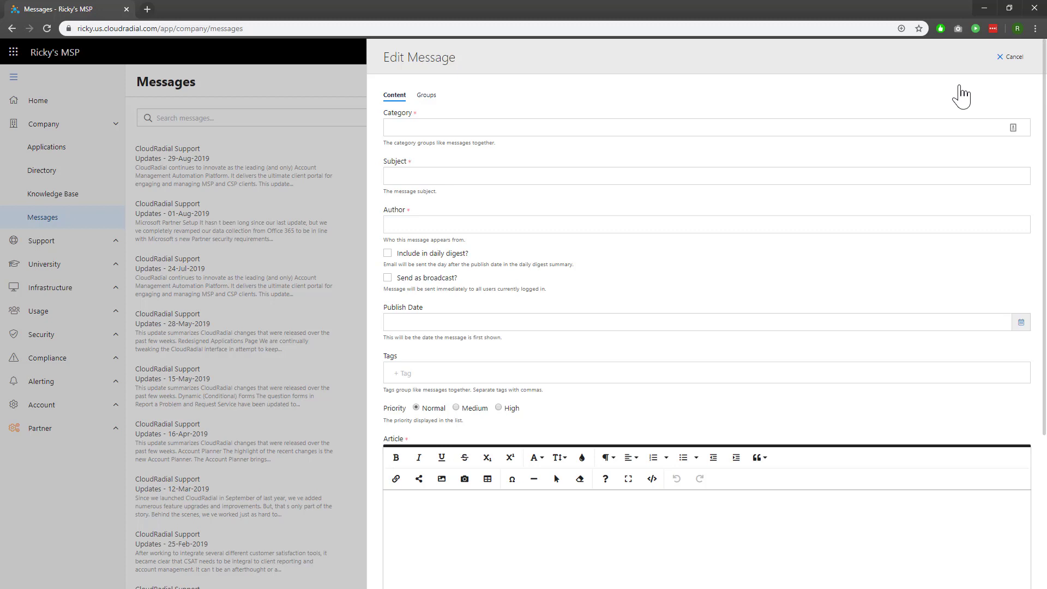
click(942, 128)
text(Security Updates)
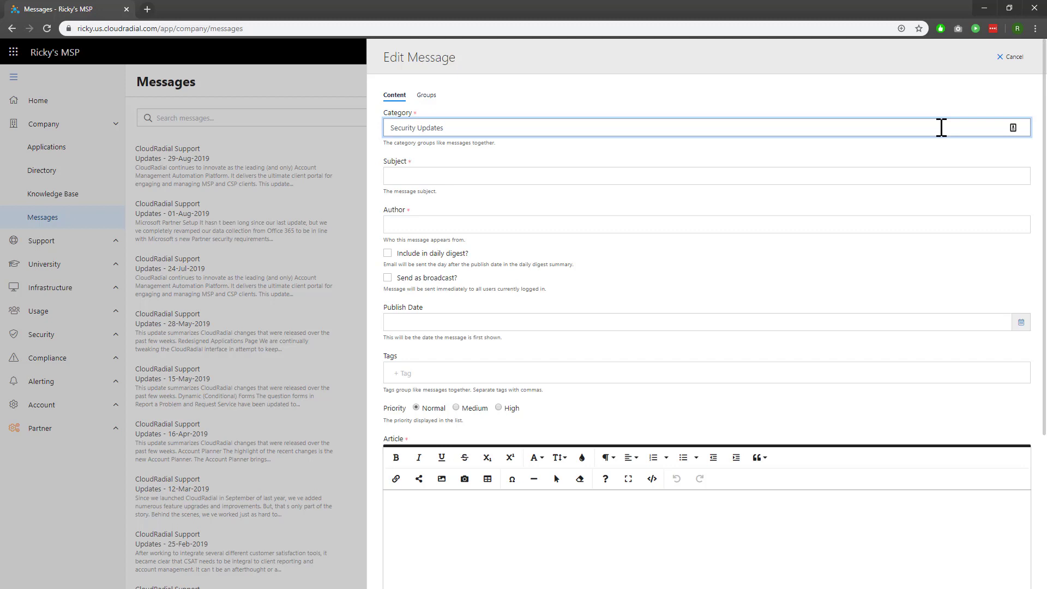
- Set the message subject to "New Update to AV Software" and fill in the author's name
click(925, 176)
text(New Upd)
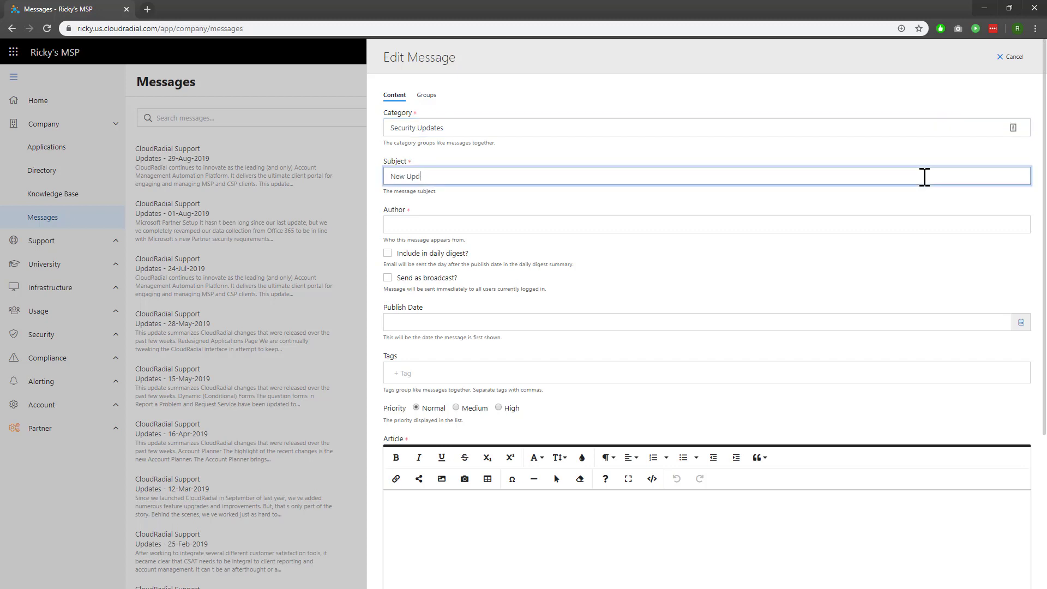
text(ate to AV Software)
click(863, 233)
text(Ricky)
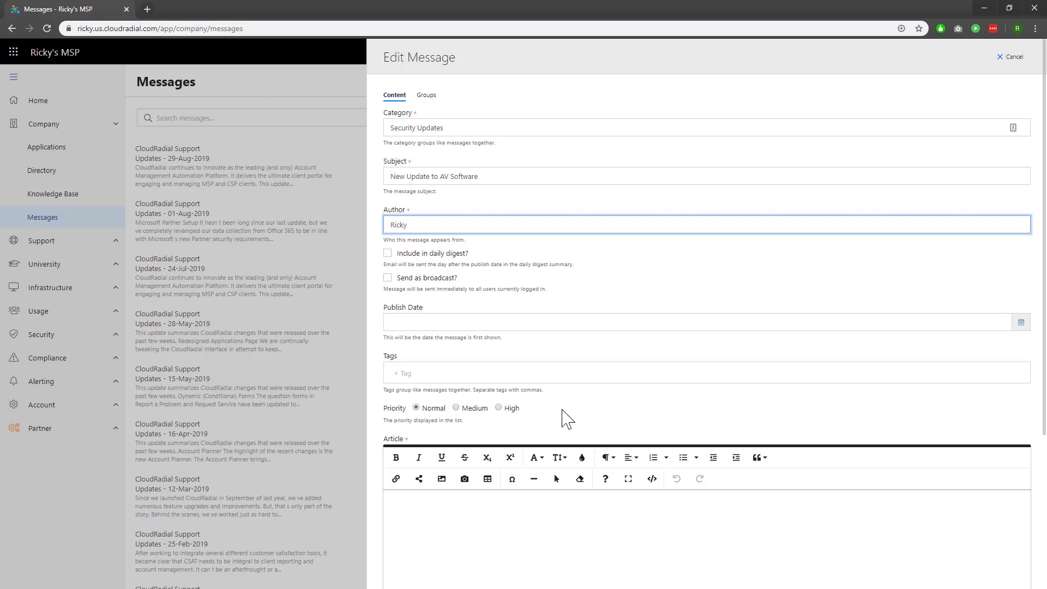
- Submit the message to the Everyone group with the article text "test", and open it from the message list
scroll(567, 419, down, 3)
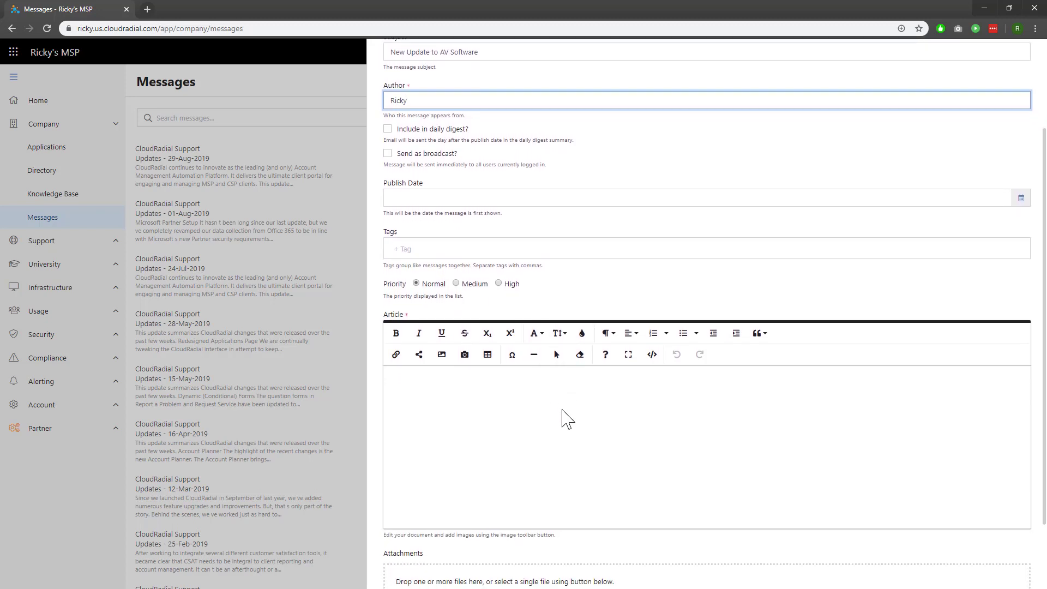
click(567, 419)
text(test)
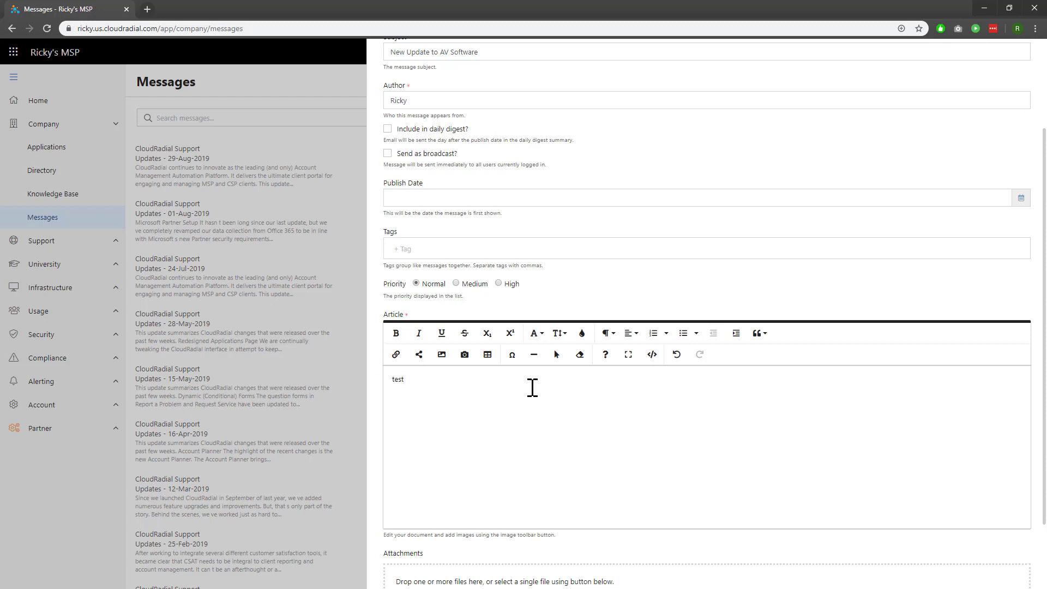
scroll(533, 387, up, 3)
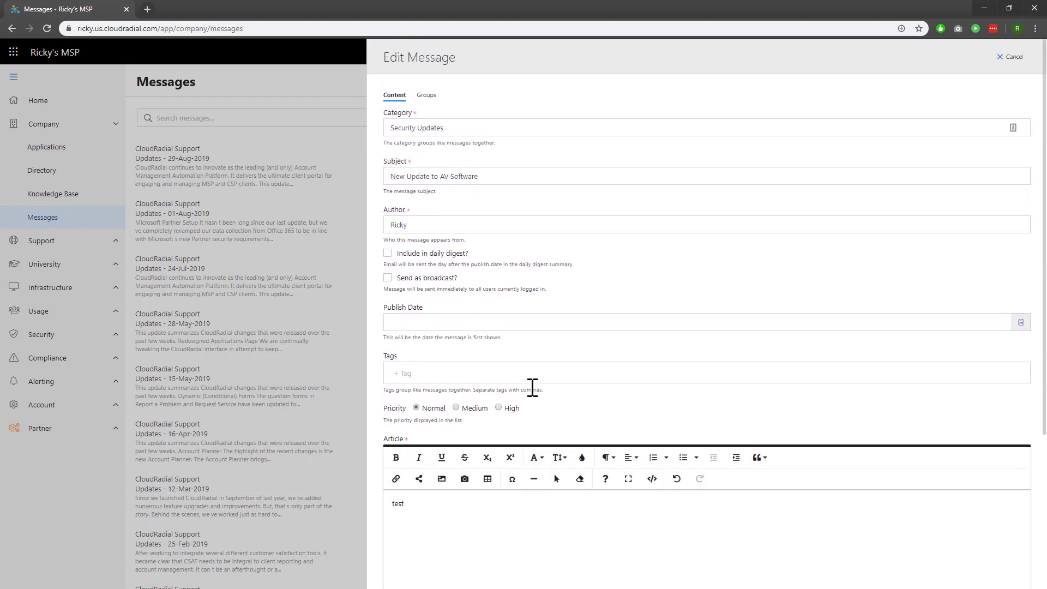
click(428, 98)
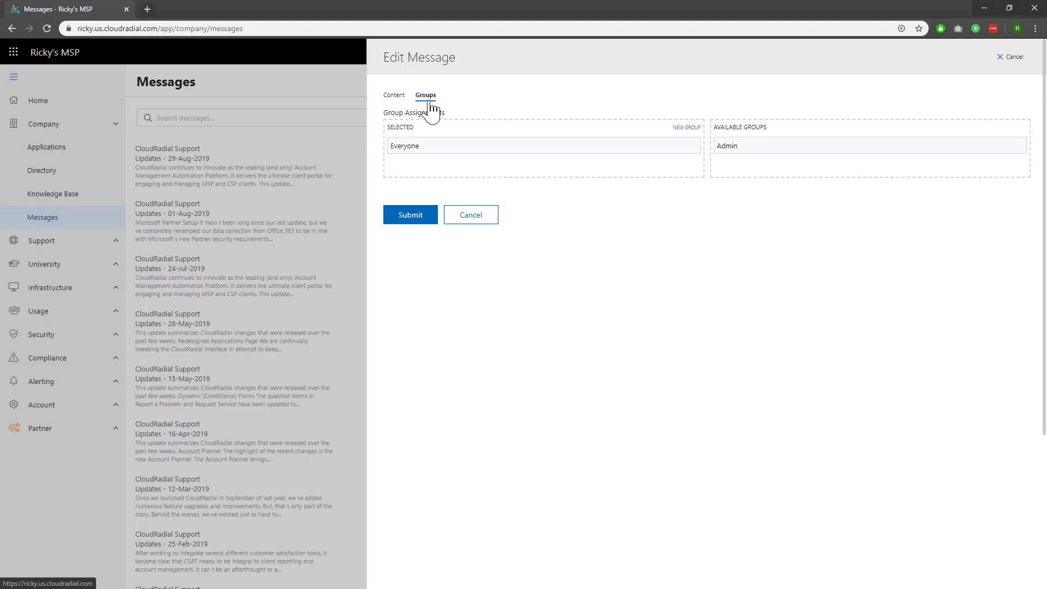
click(404, 221)
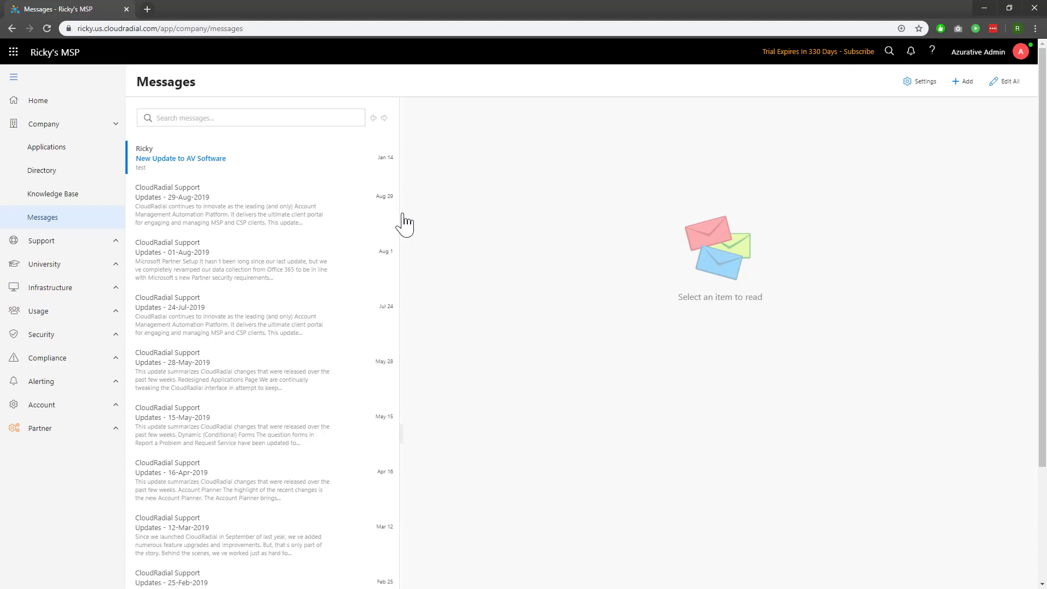
click(306, 175)
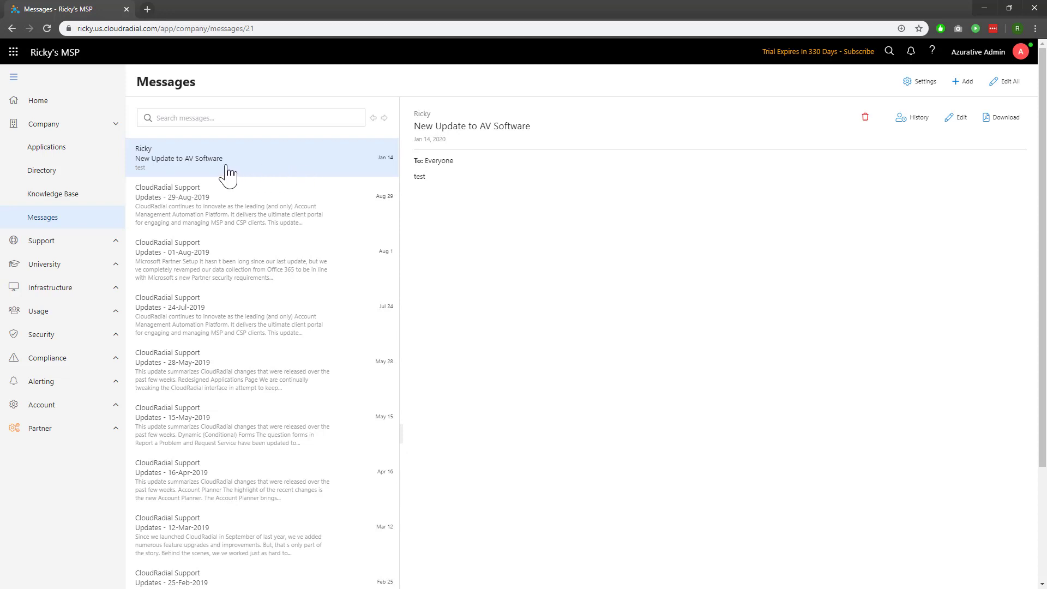
- Impersonate the non-admin user to view the unread message "New Update to AV Software", and close that session
click(89, 311)
click(72, 271)
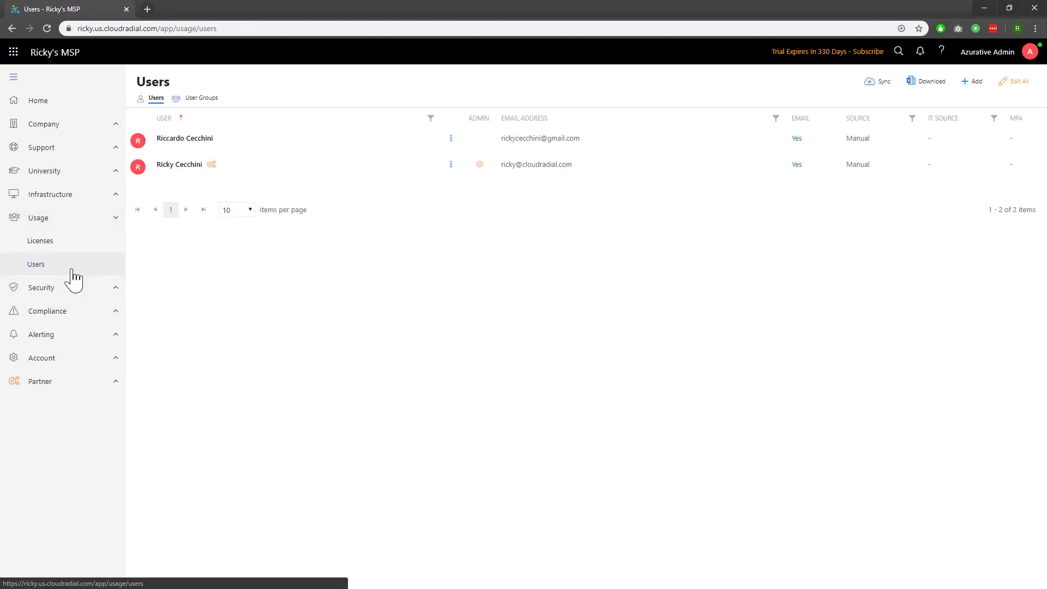
click(451, 141)
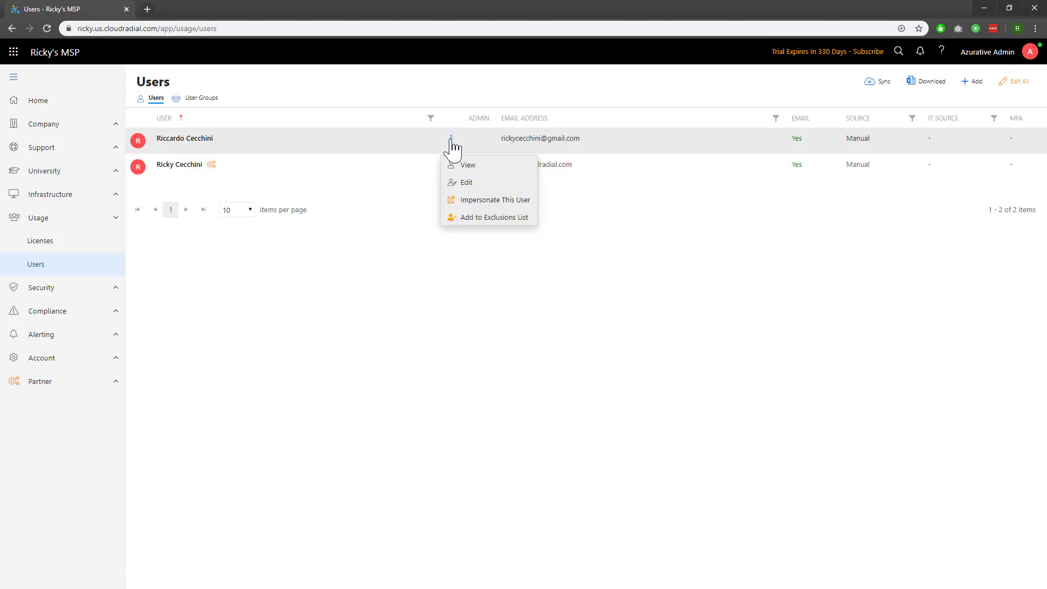
click(473, 200)
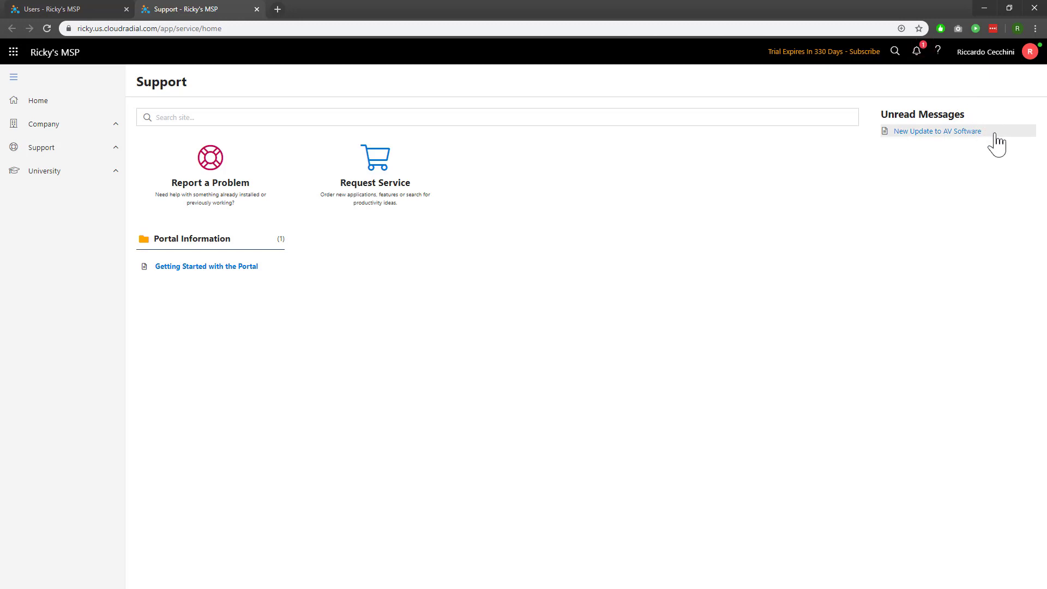
click(965, 141)
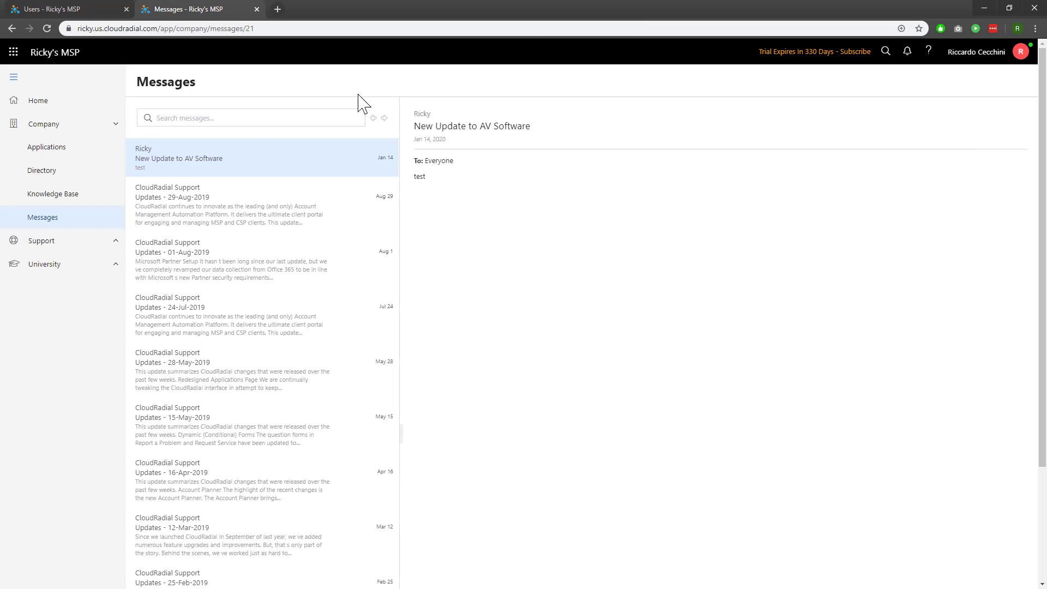
click(257, 9)
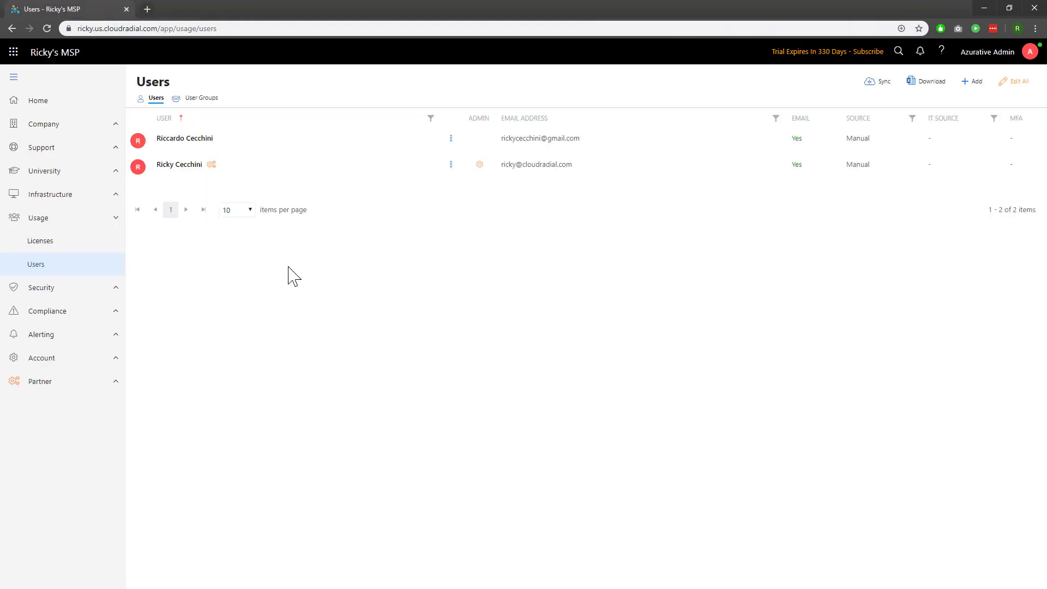
- Start a new partner content package with the content type Messages
click(103, 390)
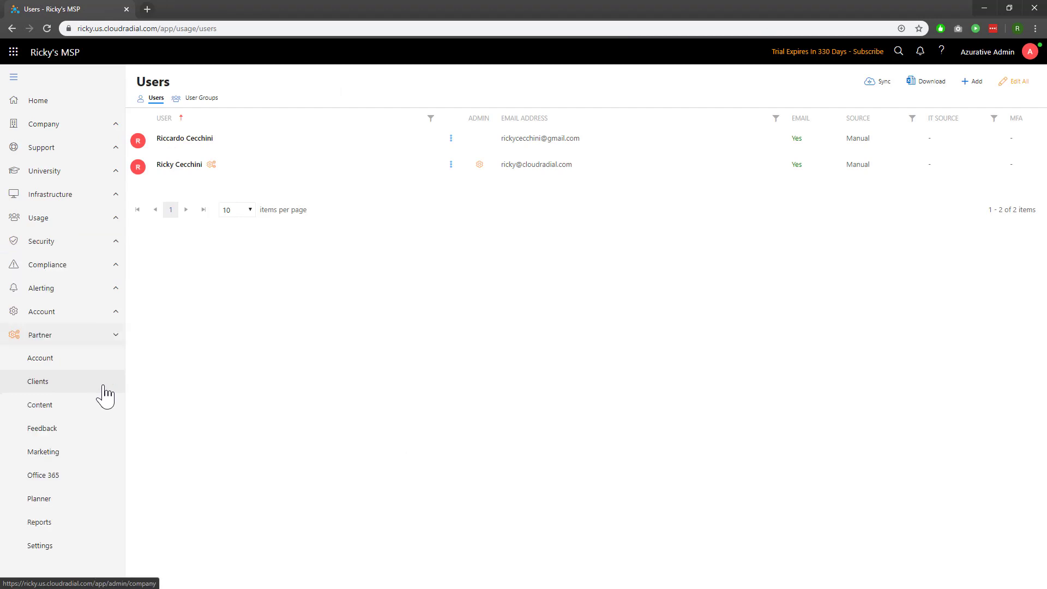
click(99, 417)
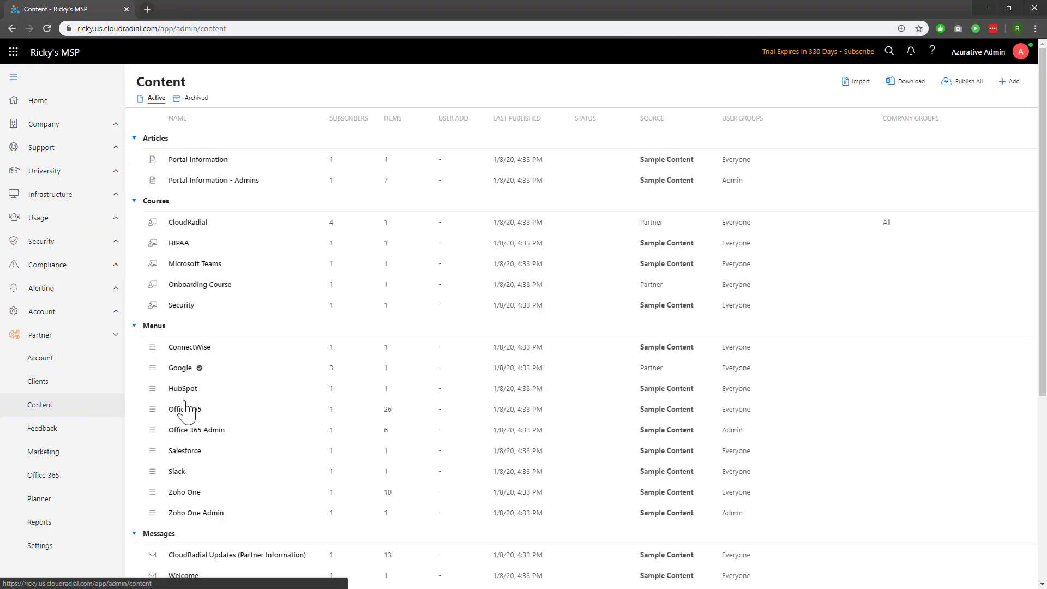
scroll(311, 418, down, 2)
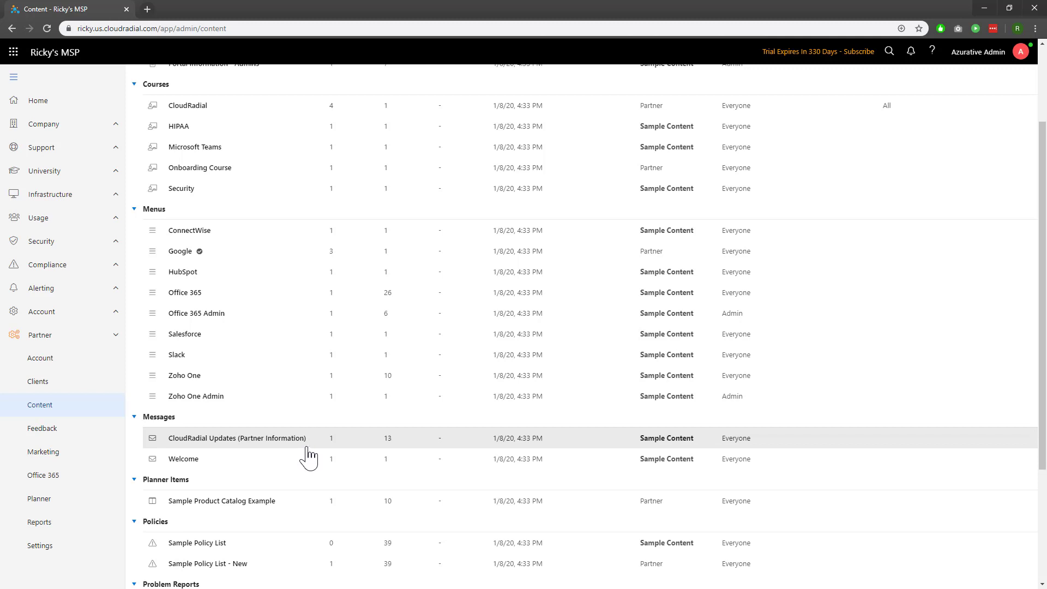
scroll(453, 351, up, 3)
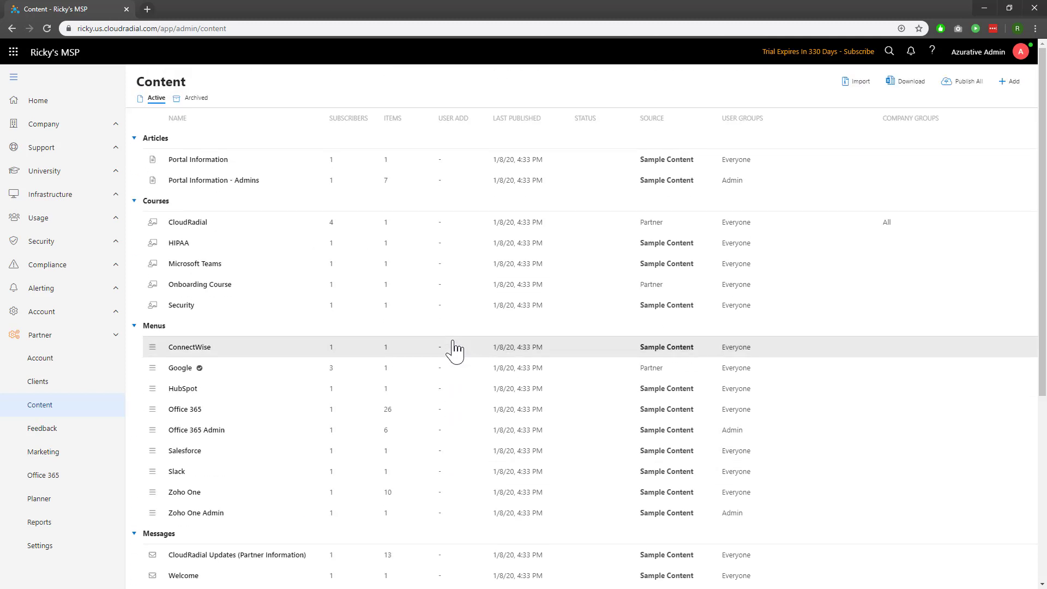
click(1012, 81)
click(907, 106)
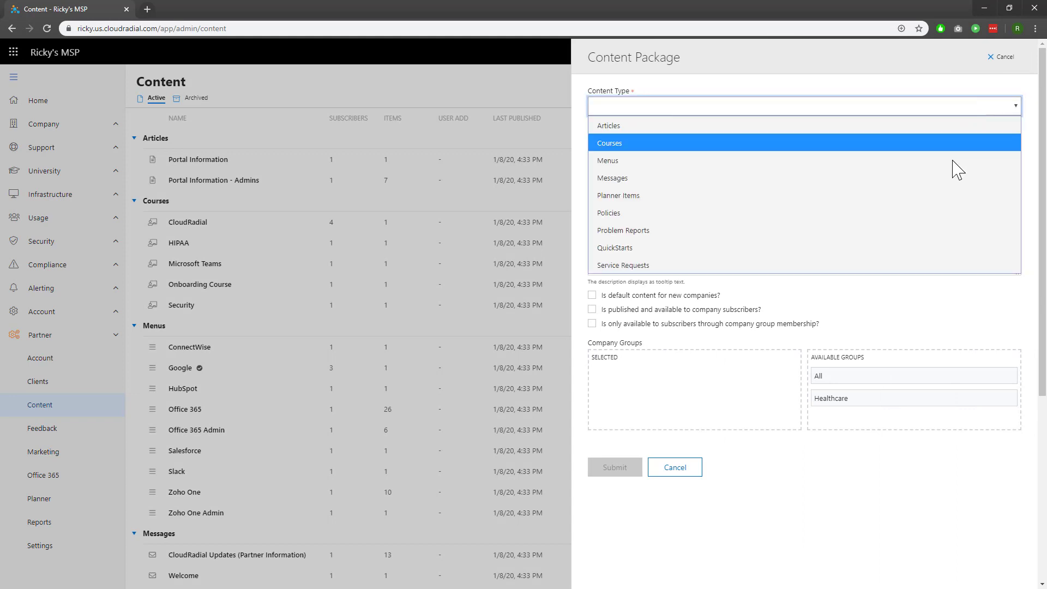
click(952, 177)
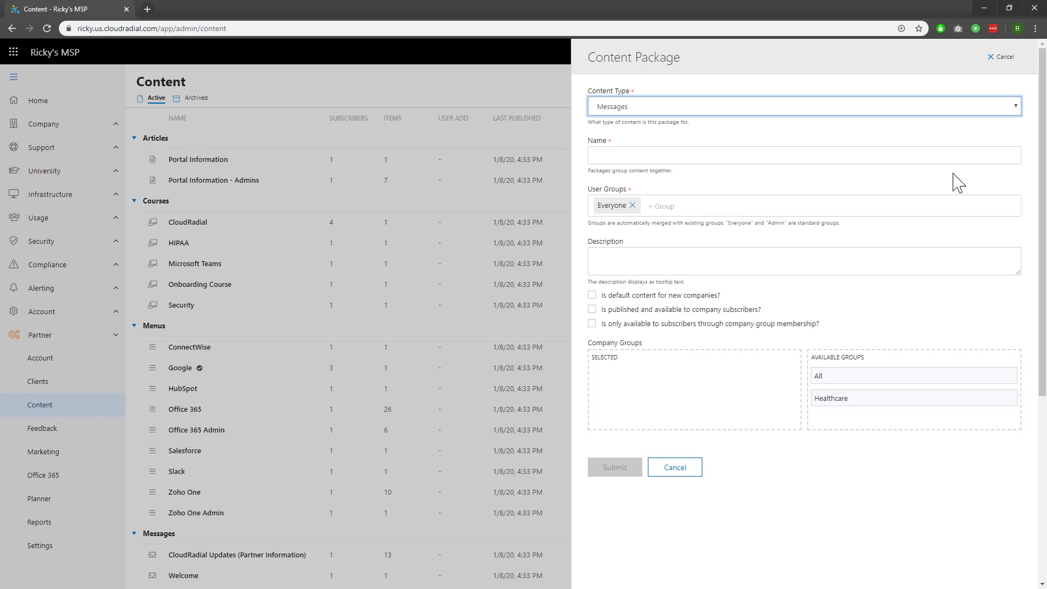
- Name the package "Healthcare Security Updates", assign it to the Healthcare company group, and submit it
click(939, 160)
text(H)
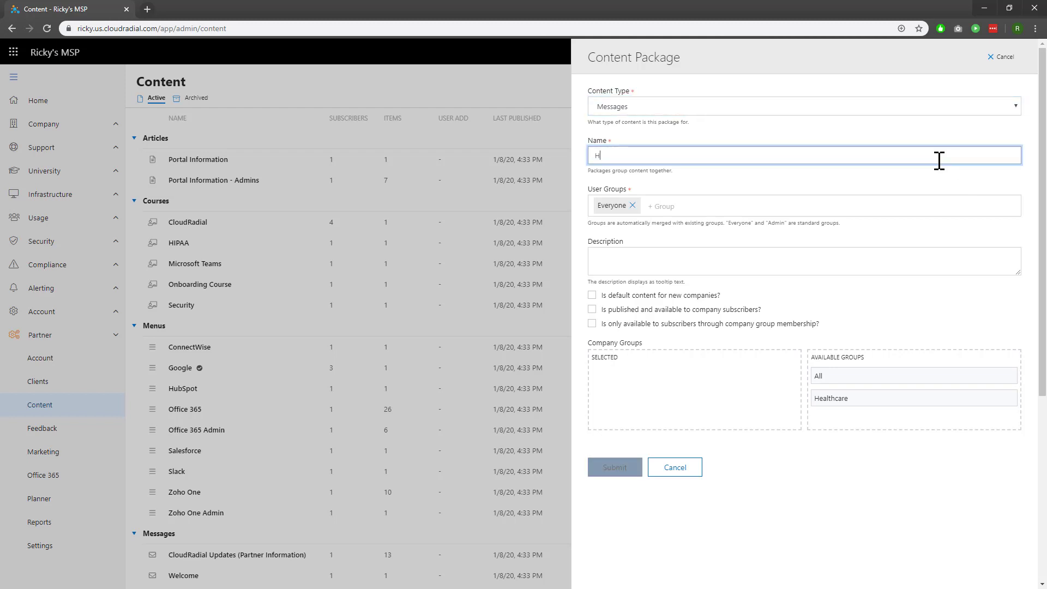
text(ealthcare Security Updates)
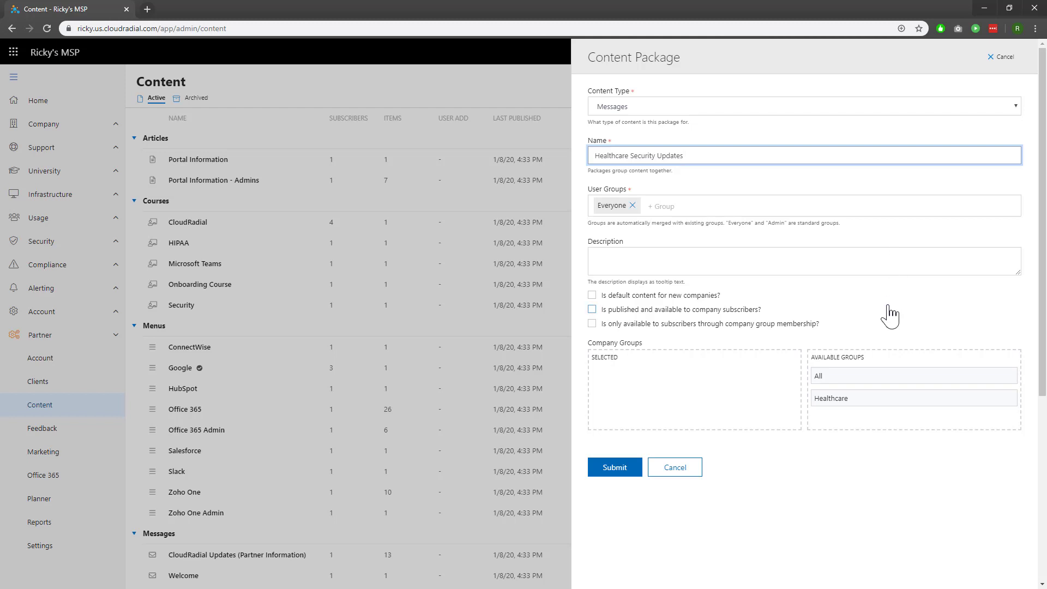
drag(886, 397, 731, 398)
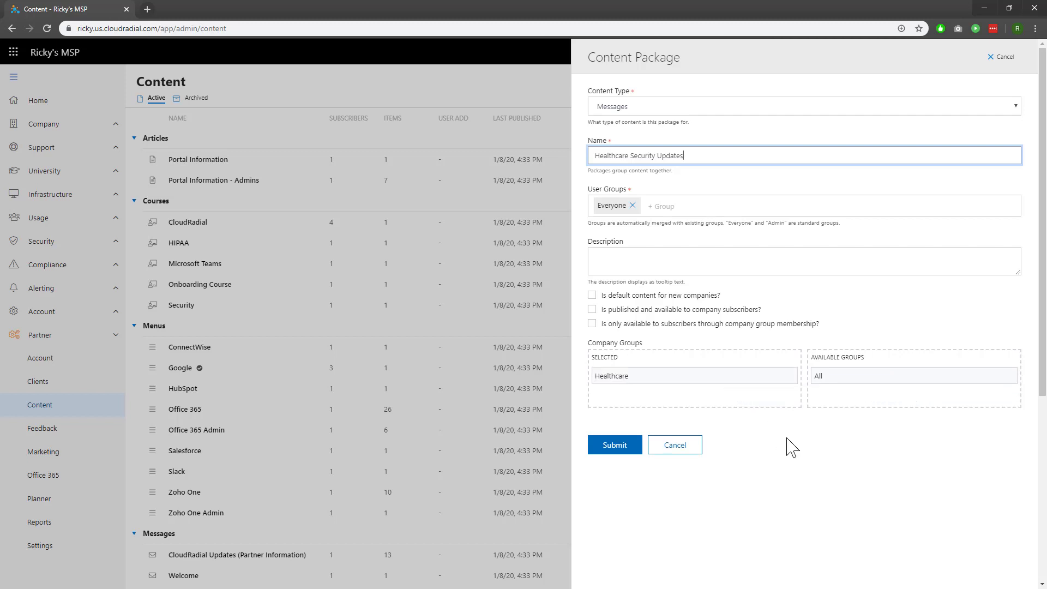
click(625, 449)
- Open the "Healthcare Security Updates" package and start a new message in it
scroll(632, 453, down, 2)
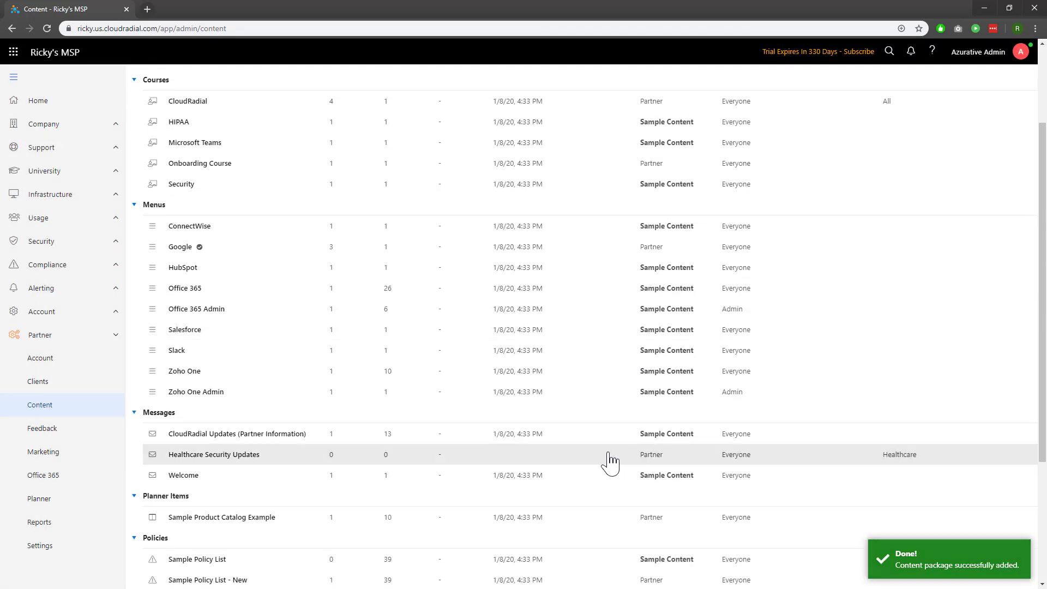
click(610, 463)
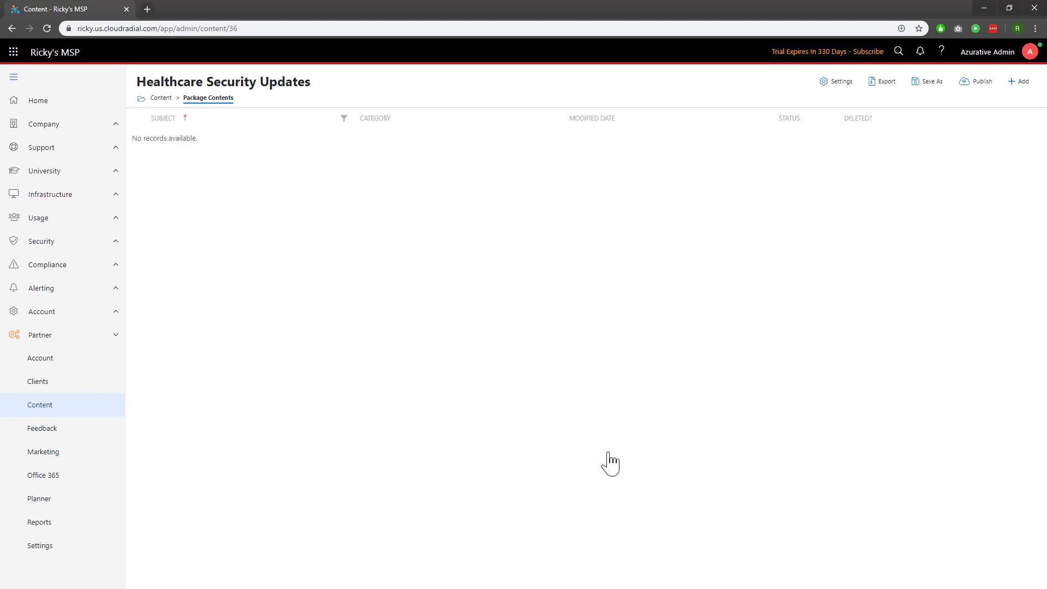
click(1017, 86)
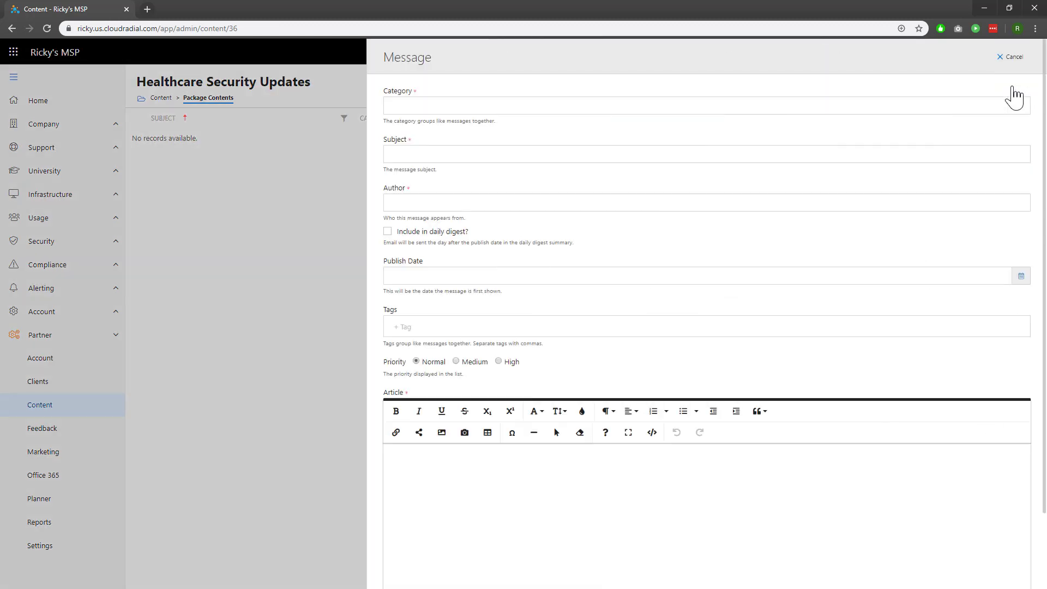